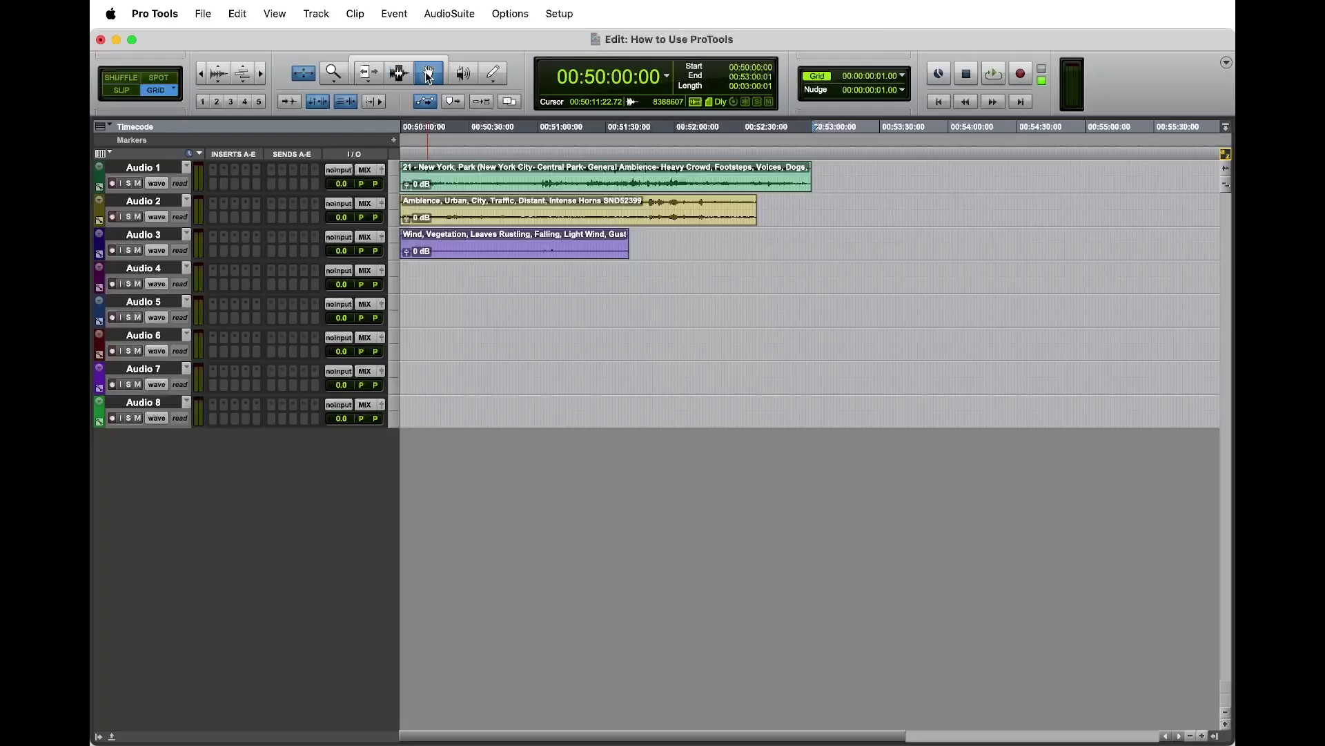
Activate the Grabber tool in its Time mode.
key(Escape)
key(Escape)
key(Escape)
key(Escape)
key(Escape)
click(429, 73)
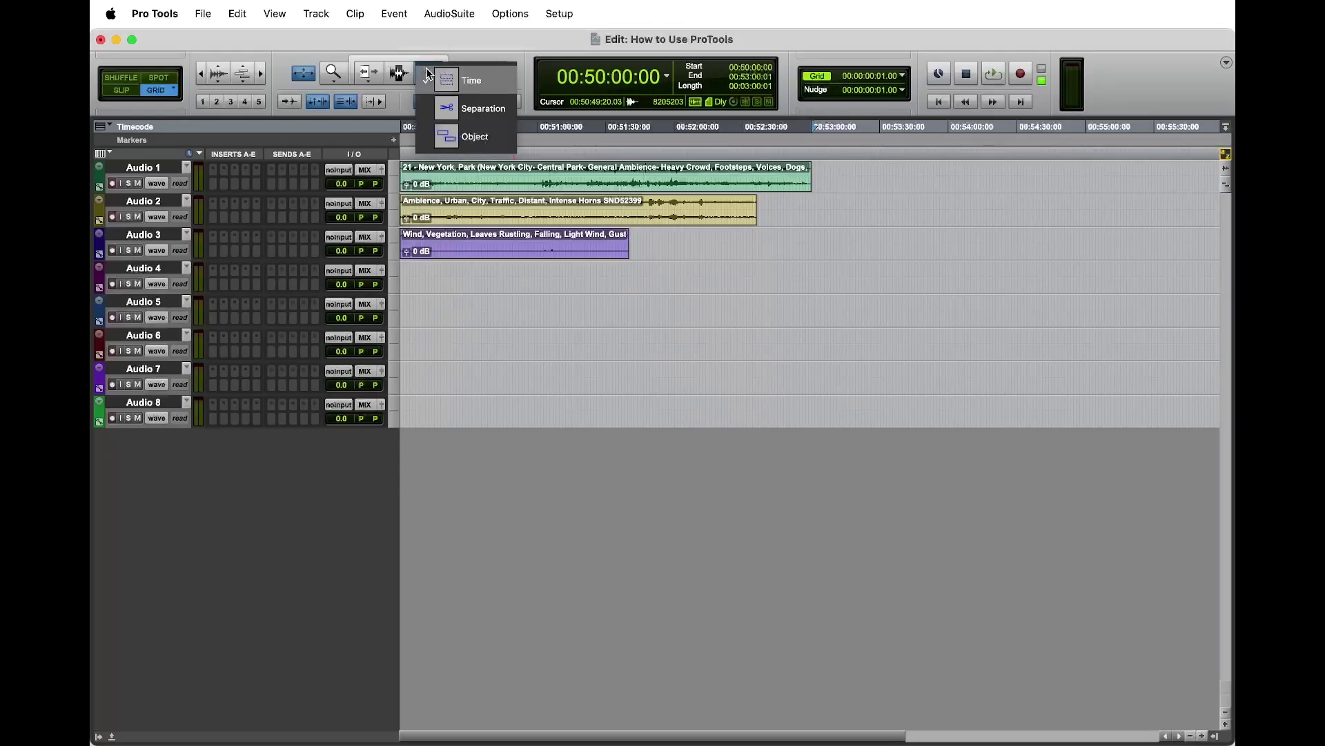
click(467, 79)
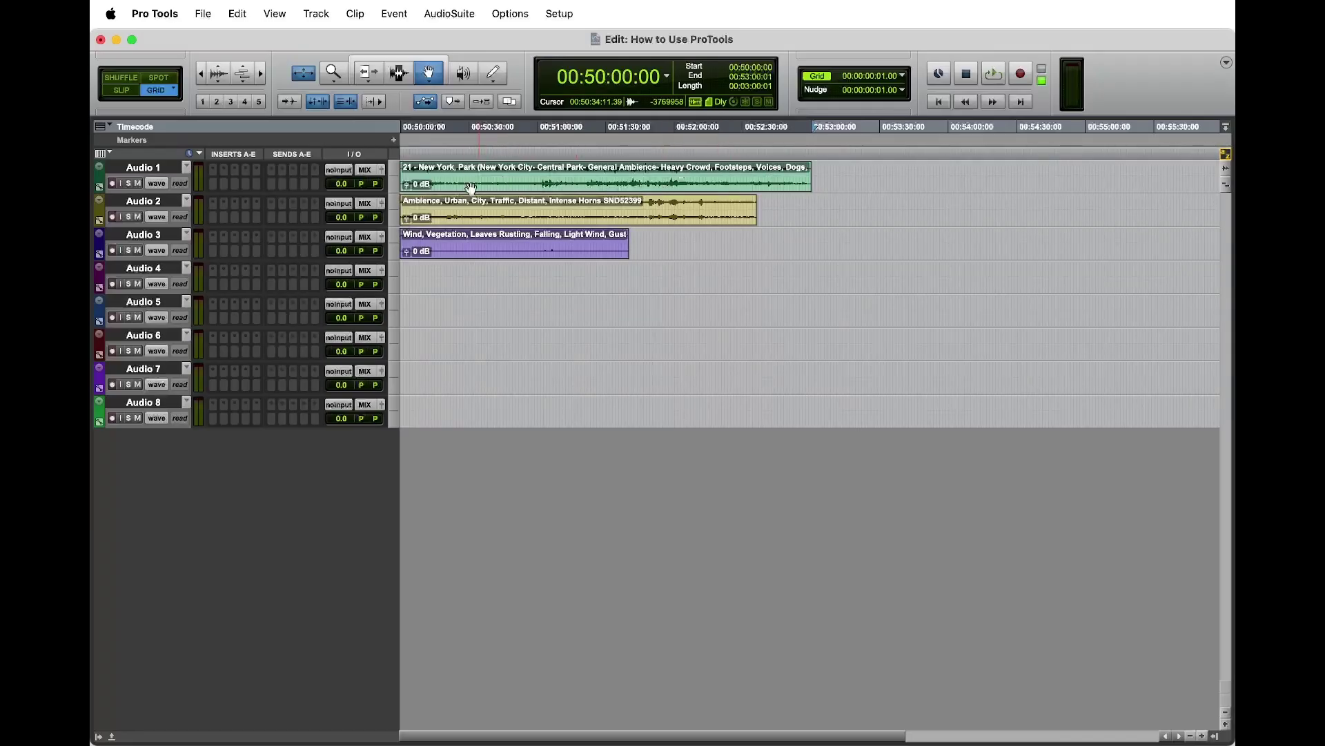
Copy the New York park clip from Audio 1 onto Audio 4 at 00:50:55:07, and undo the copy.
drag(476, 185, 535, 191)
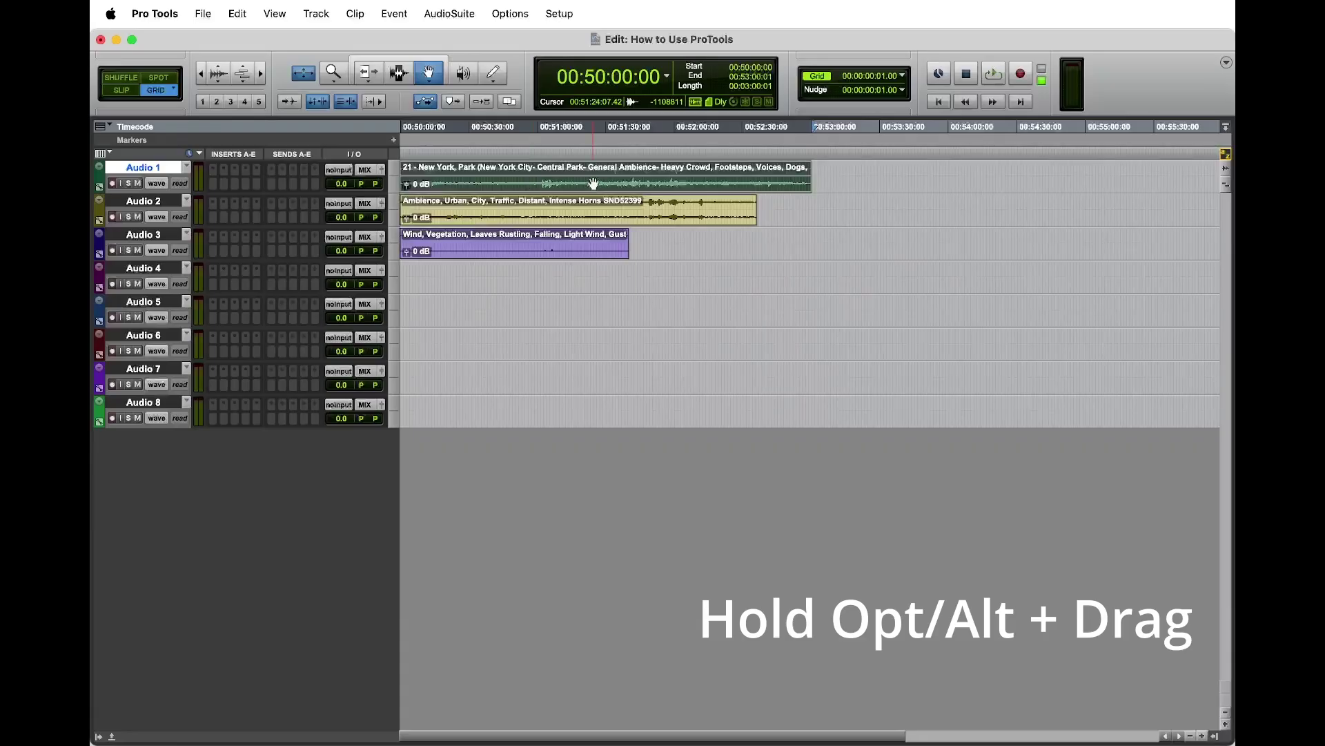
drag(591, 182, 715, 297)
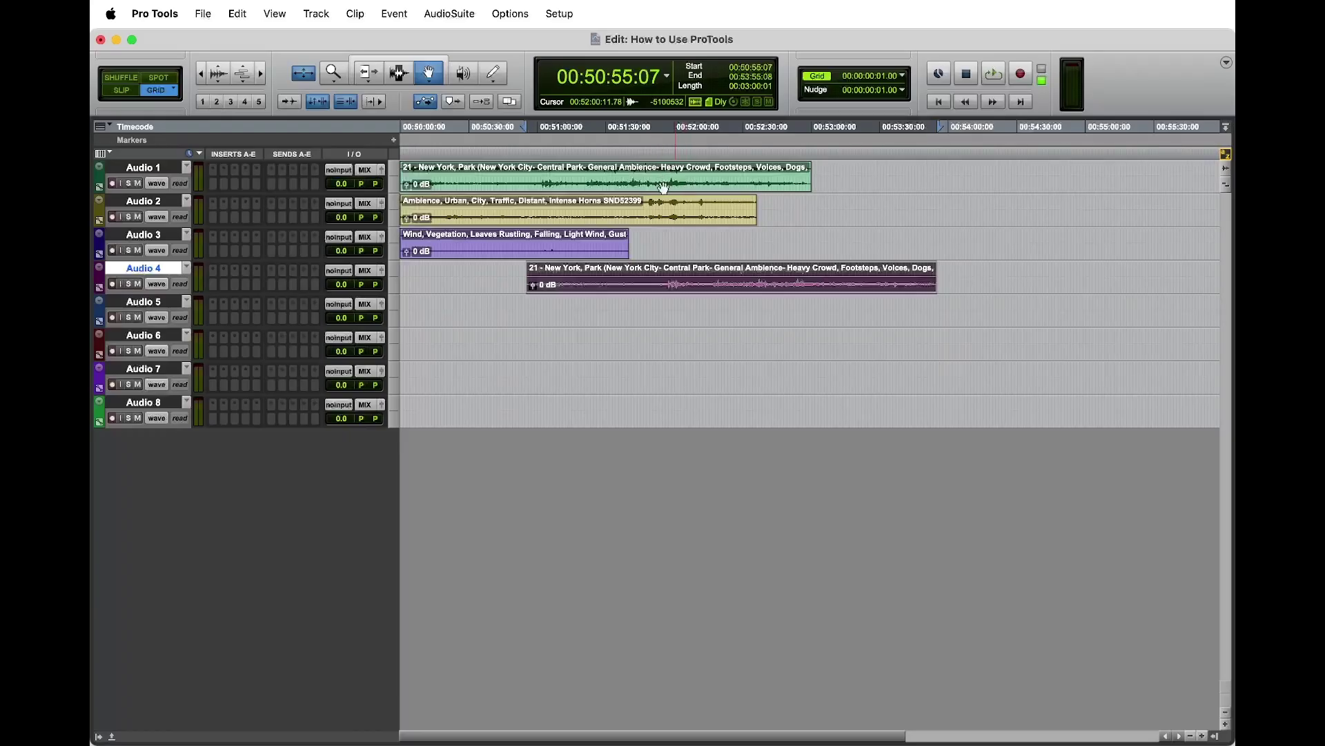
key(super+z)
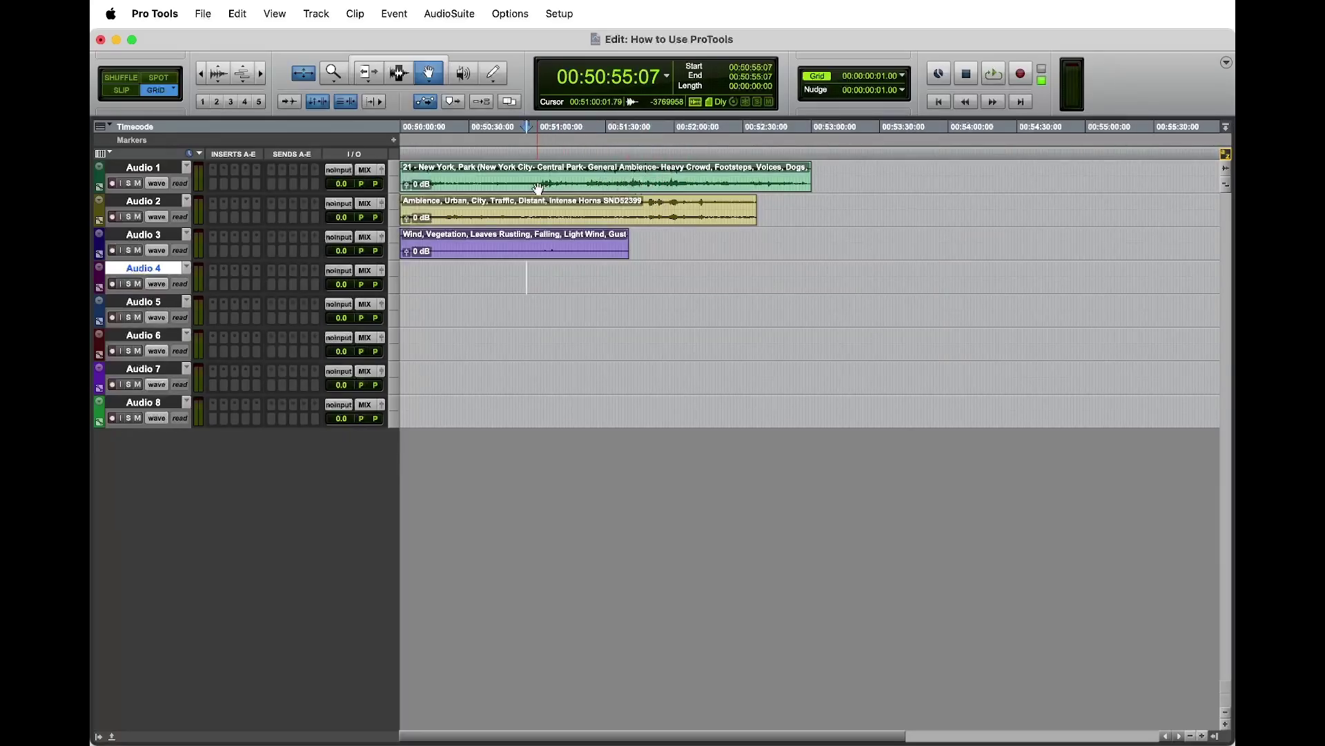
Move the wind clip from Audio 3 to Audio 5 and back to Audio 3, keeping its start at 00:50:00:00.
click(544, 253)
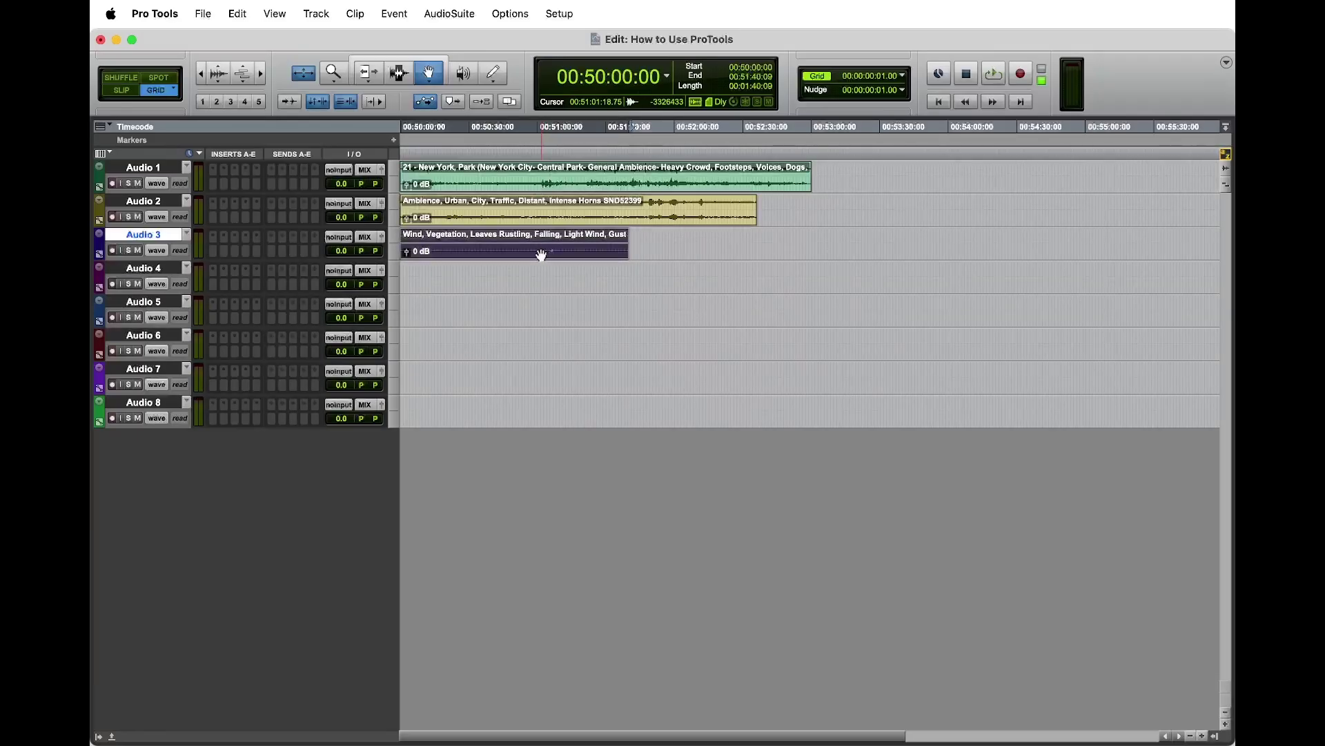
drag(530, 255, 508, 301)
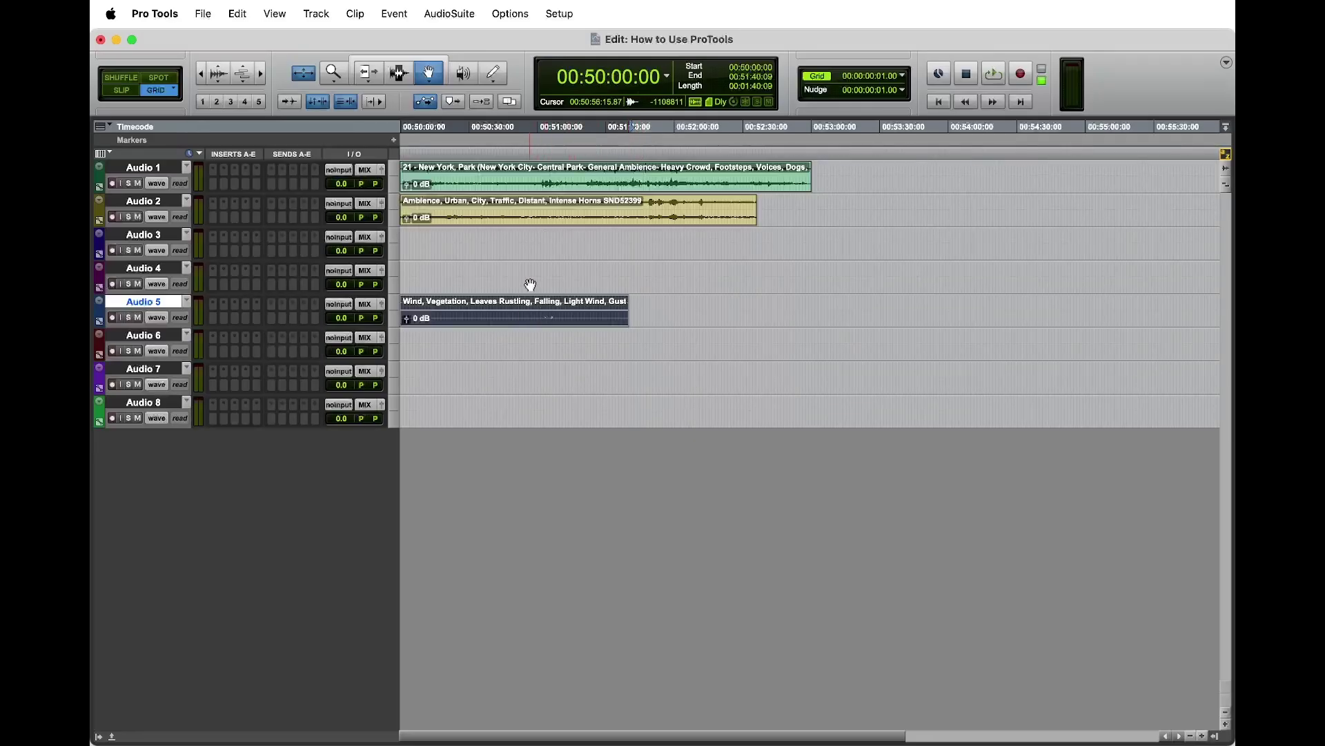
drag(518, 323, 517, 254)
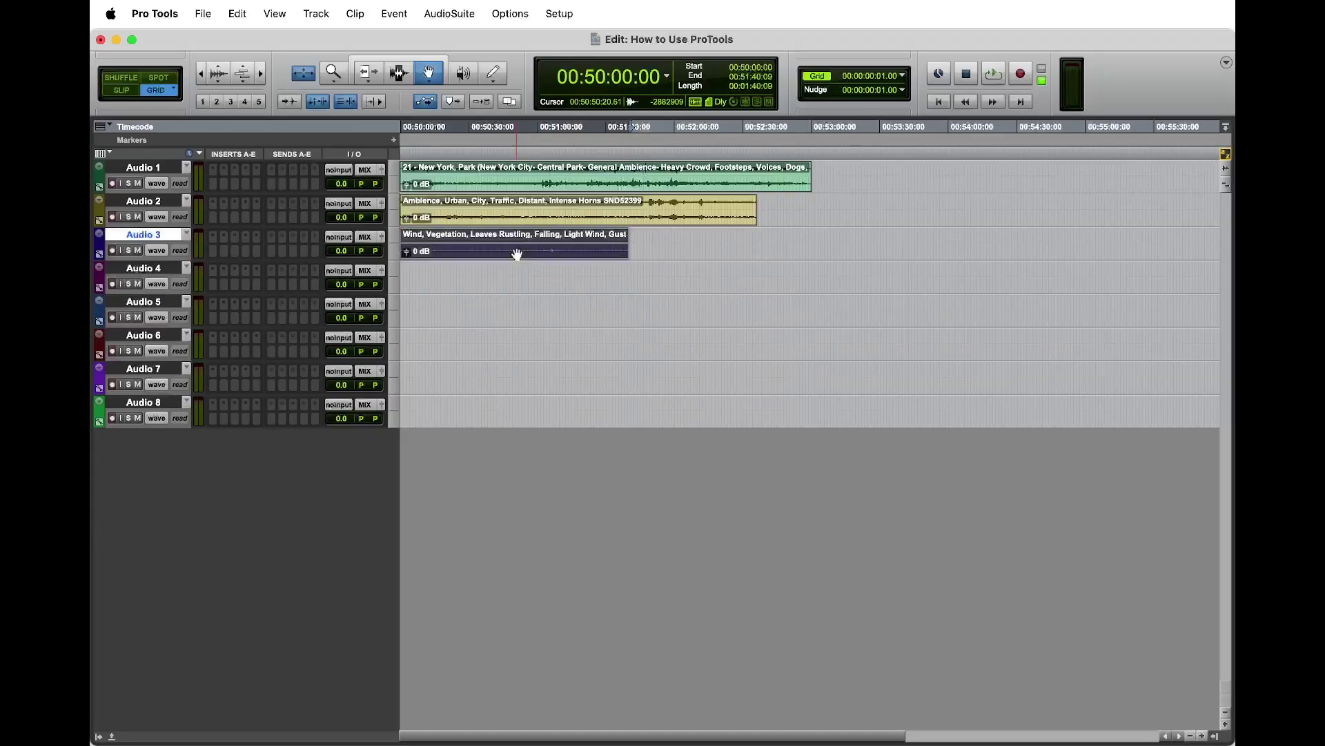
click(531, 292)
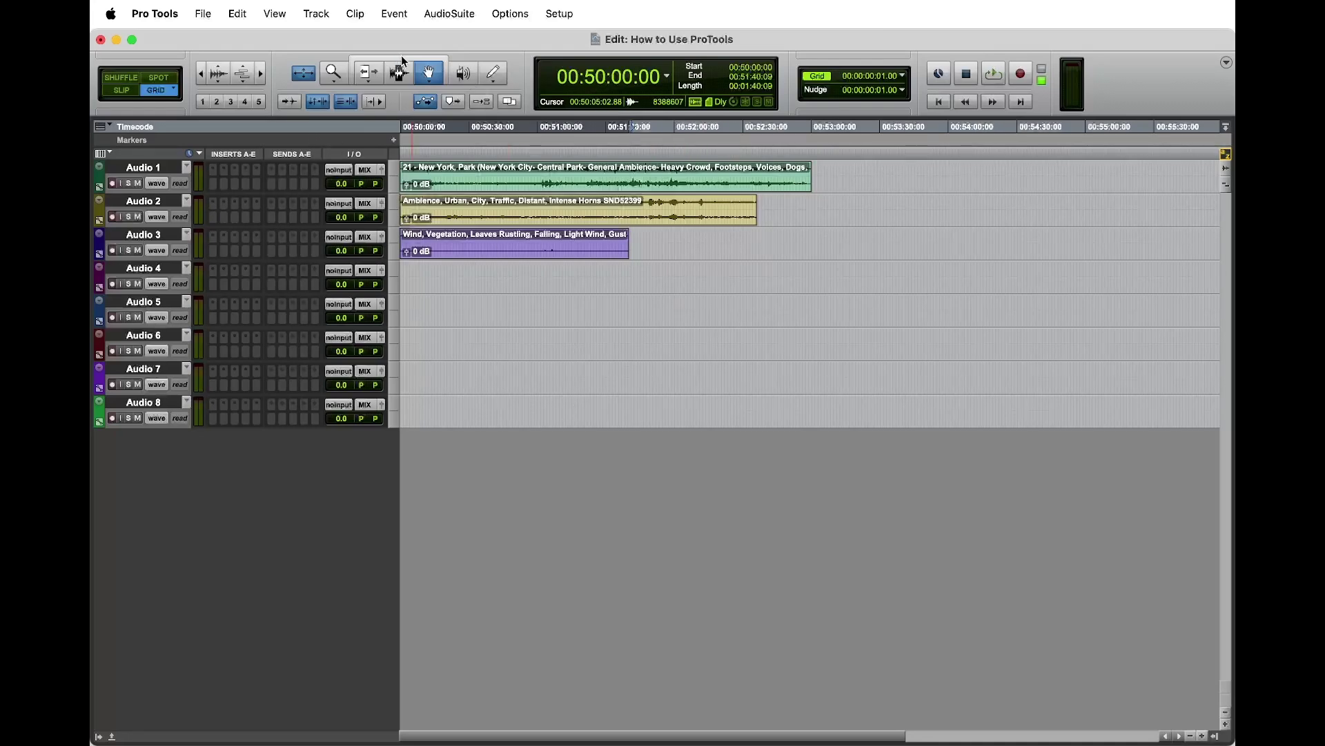
Move the Audio 1 park clip to 00:52:48:15 and try to align the Audio 2 traffic clip's start with it by hand.
drag(409, 185, 794, 186)
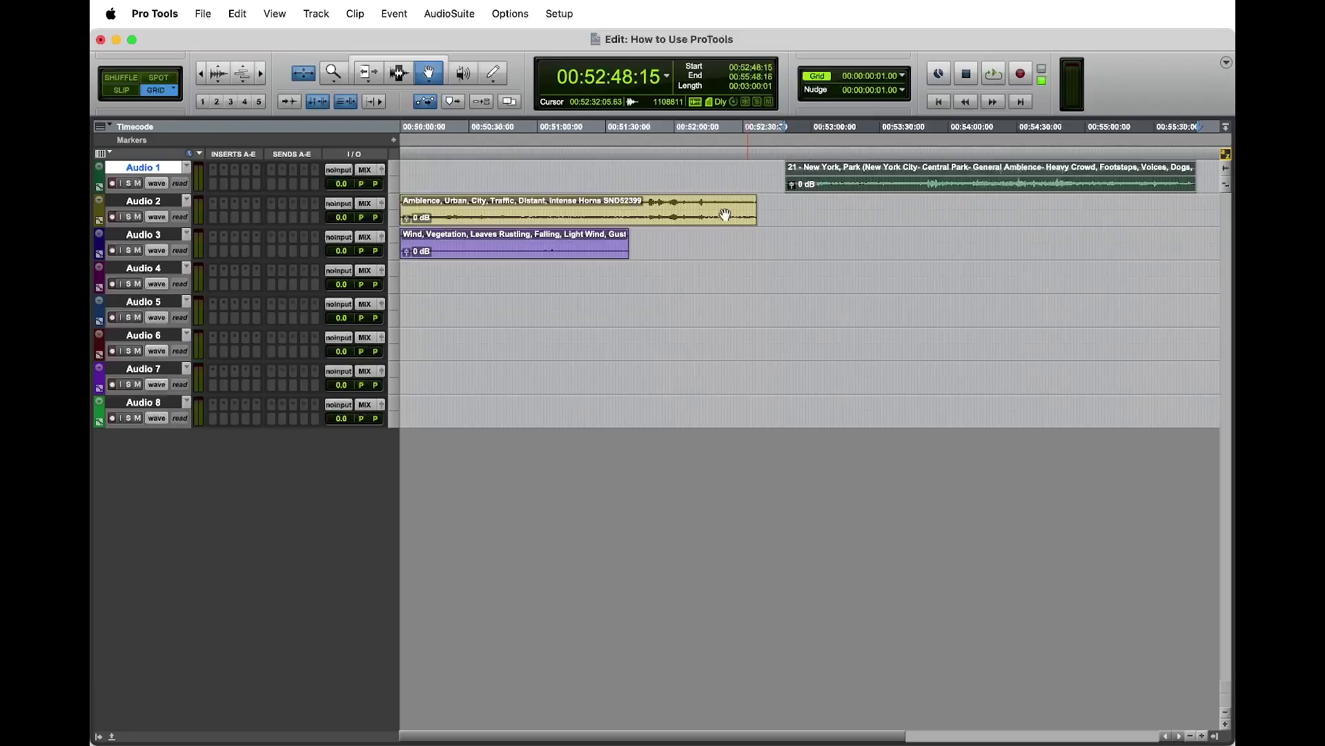
drag(466, 214, 840, 211)
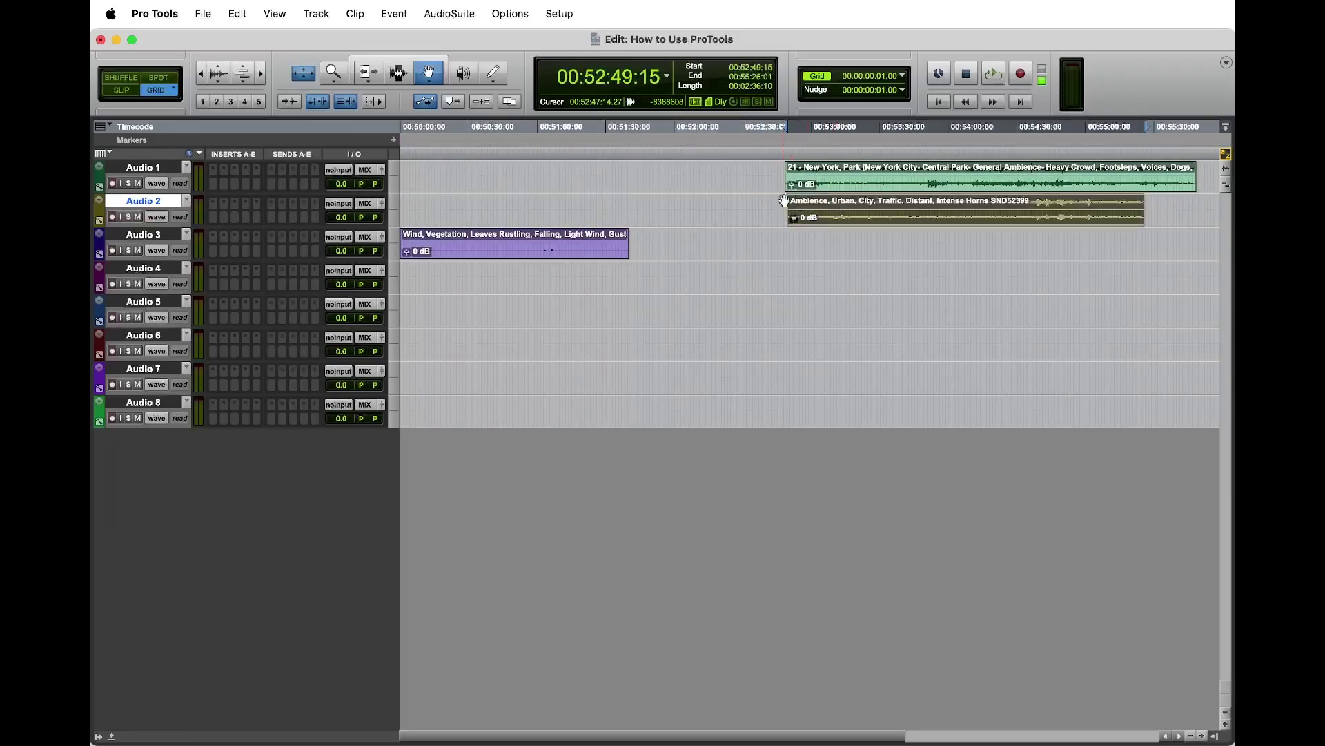
drag(954, 216, 470, 208)
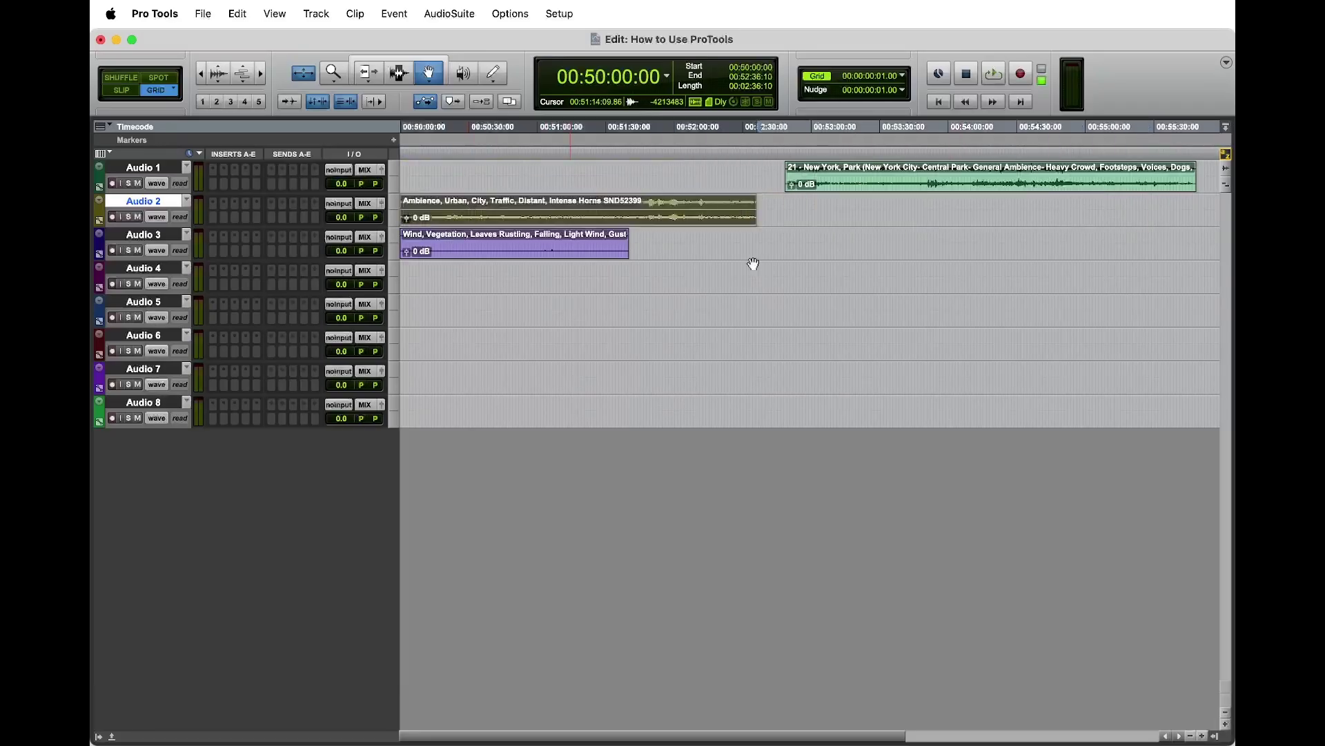
Snap the Audio 2 traffic clip's start to the Audio 1 clip's start, and undo the clip moves.
click(1001, 201)
click(994, 185)
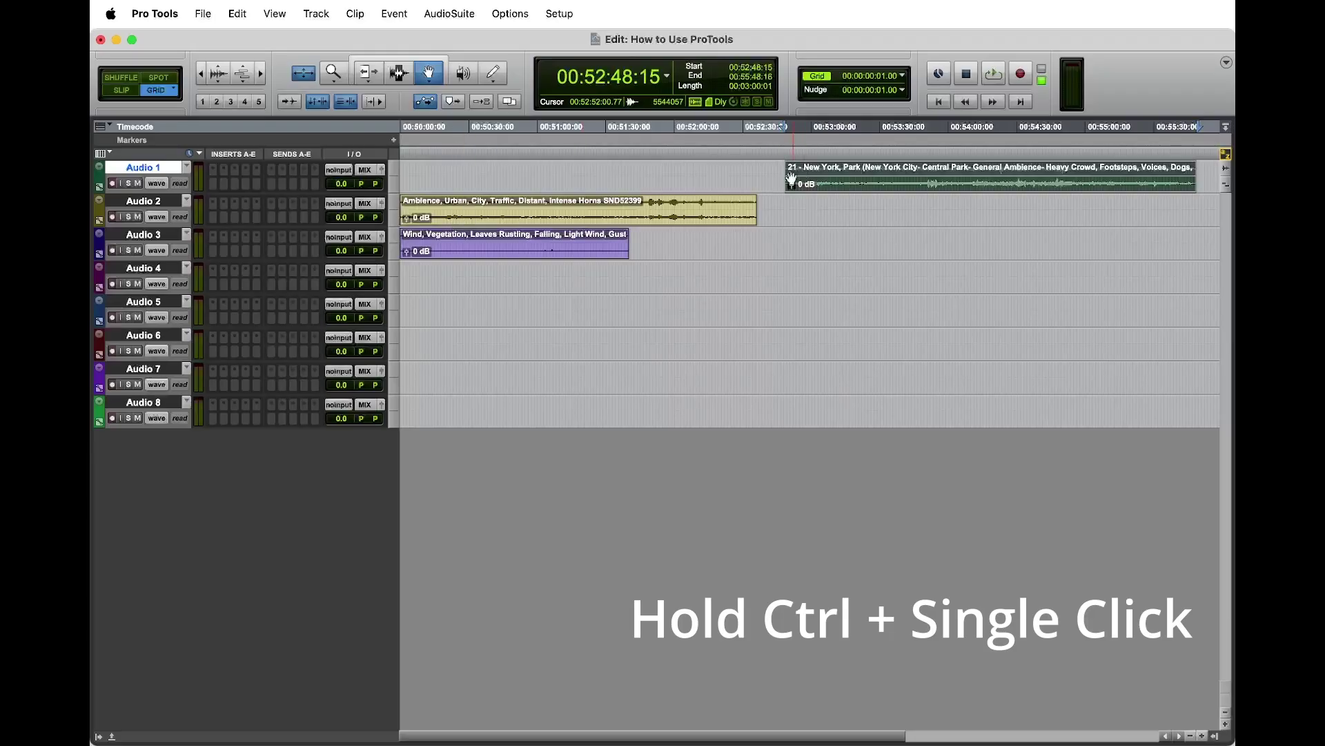
ctrl+click(456, 210)
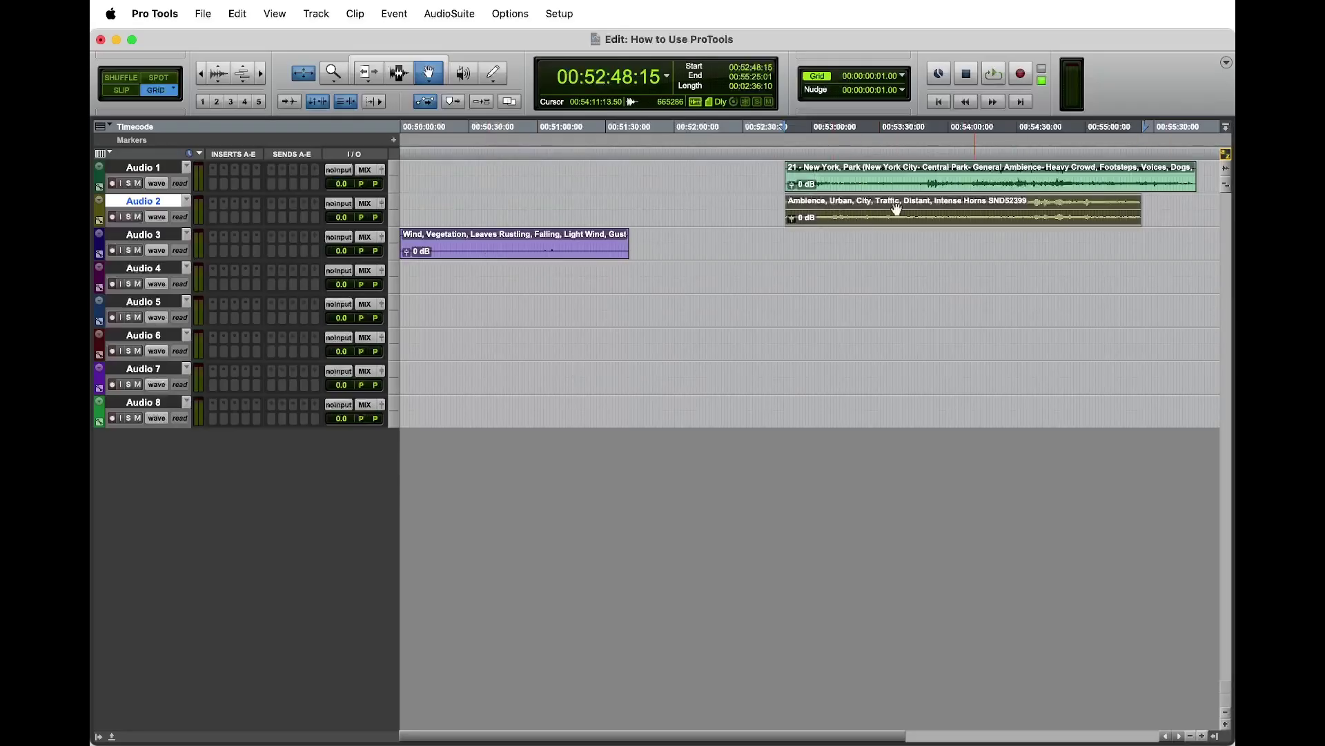
key(super+z)
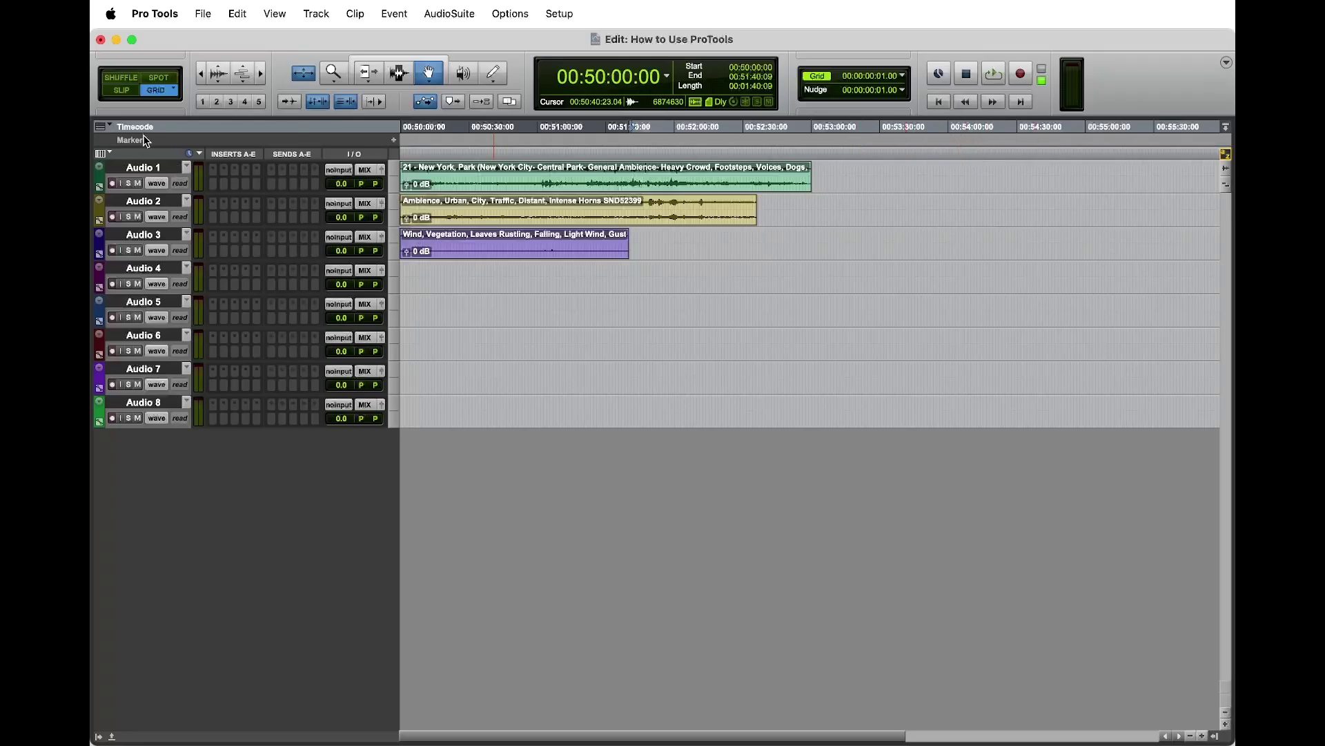
Create a marker with default settings at 00:54:03:01 on the Markers ruler and snap the Audio 1 park clip's start to it.
click(956, 153)
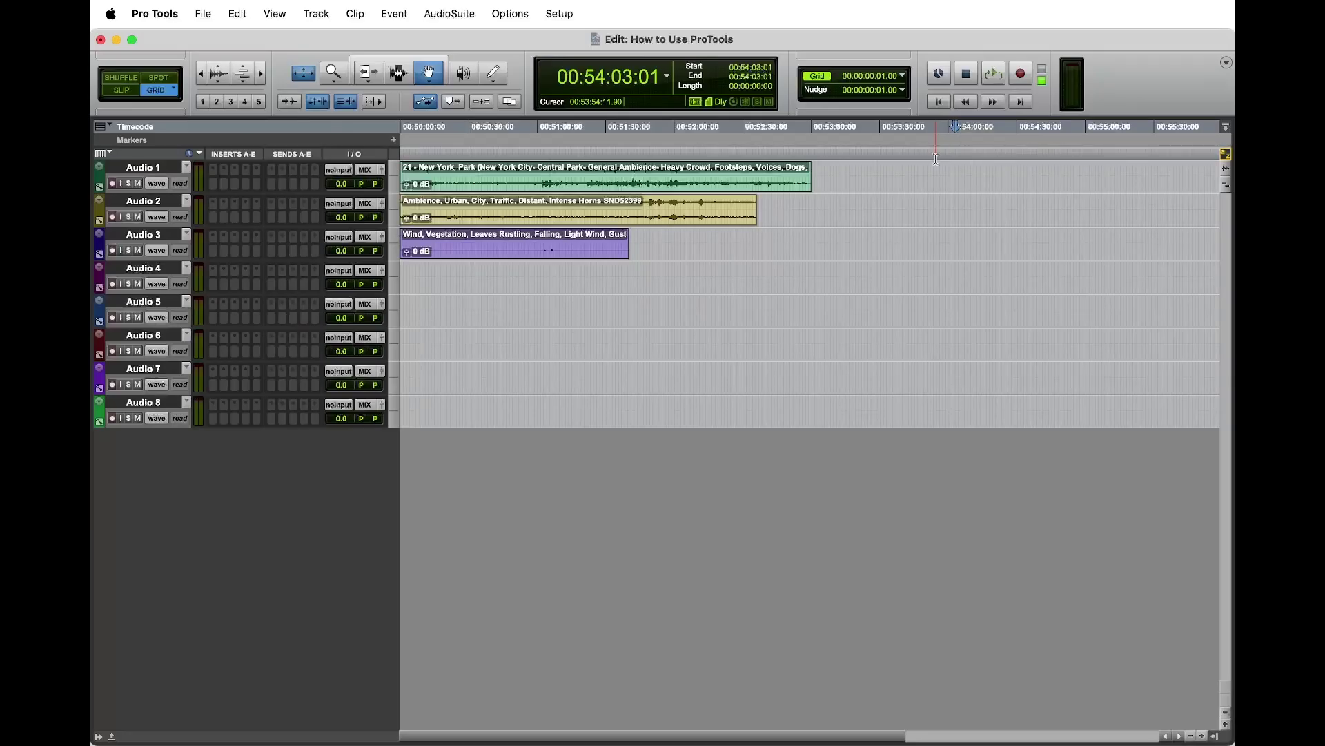
key(KP_Enter)
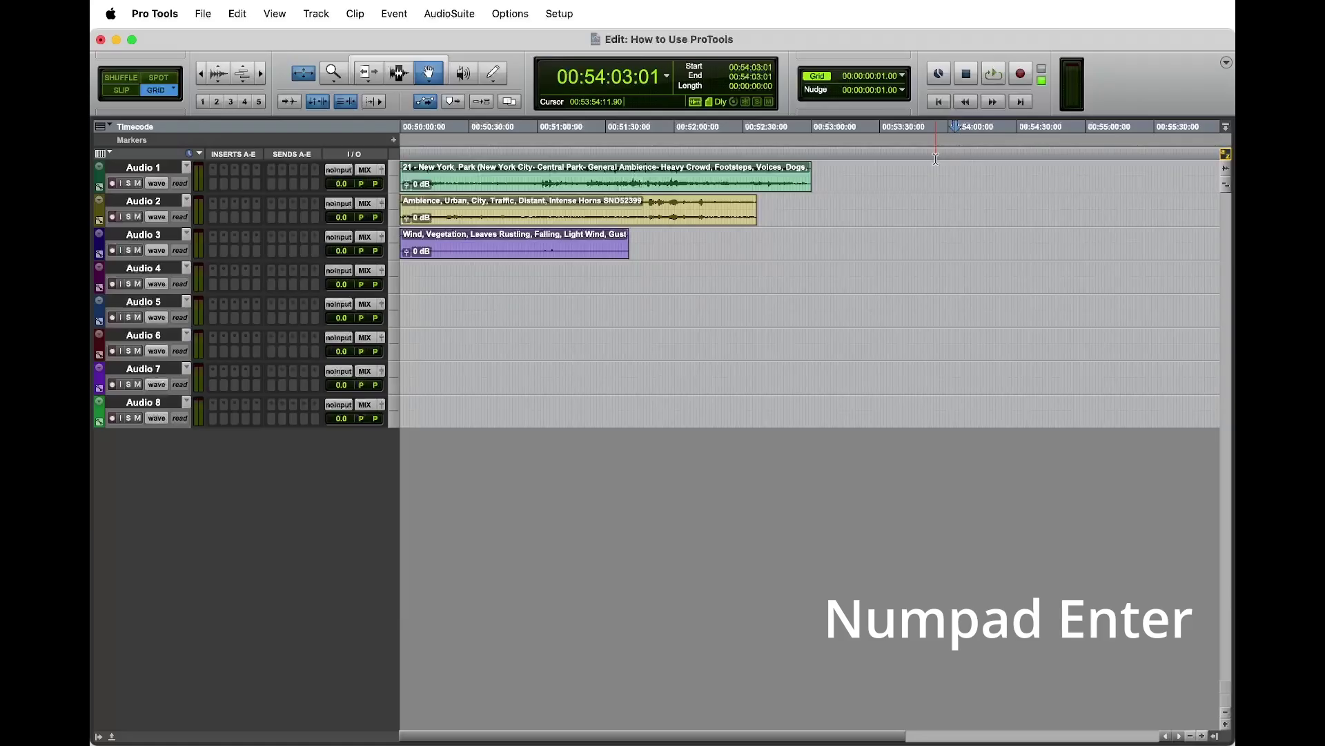
click(395, 141)
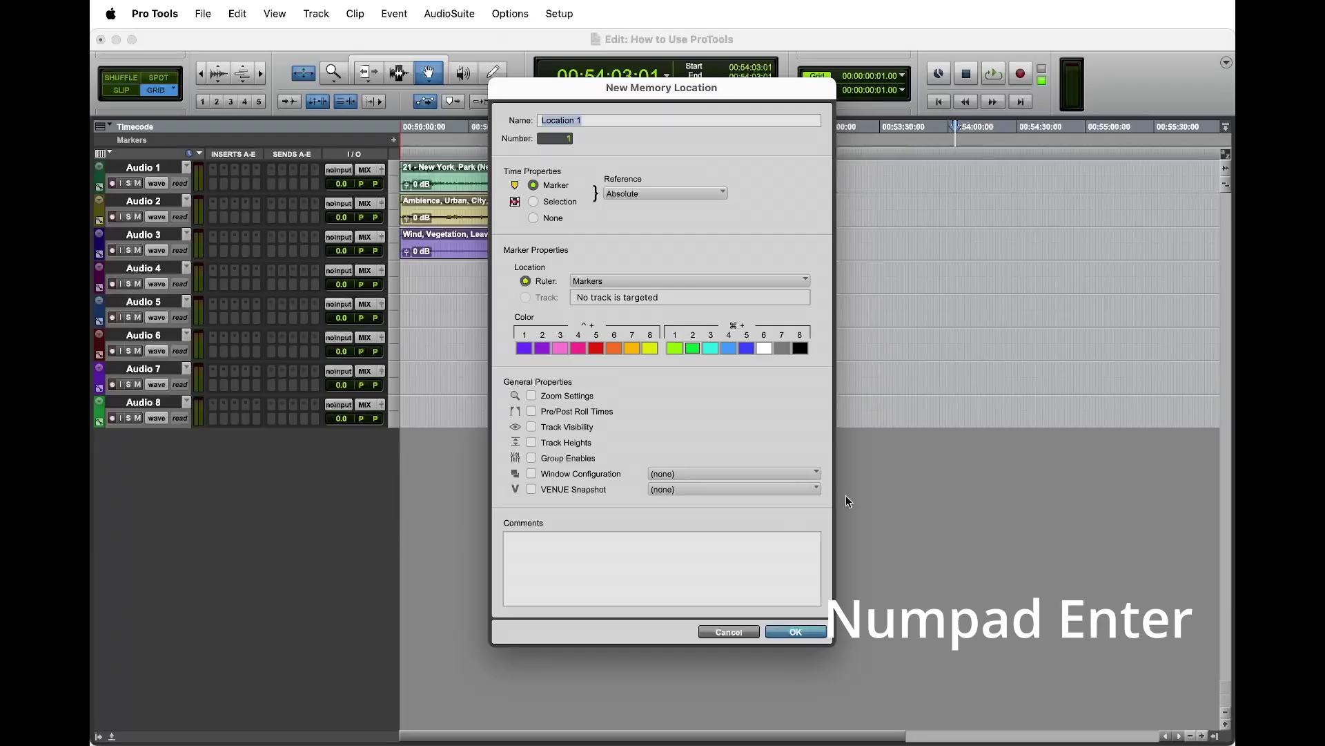
click(746, 633)
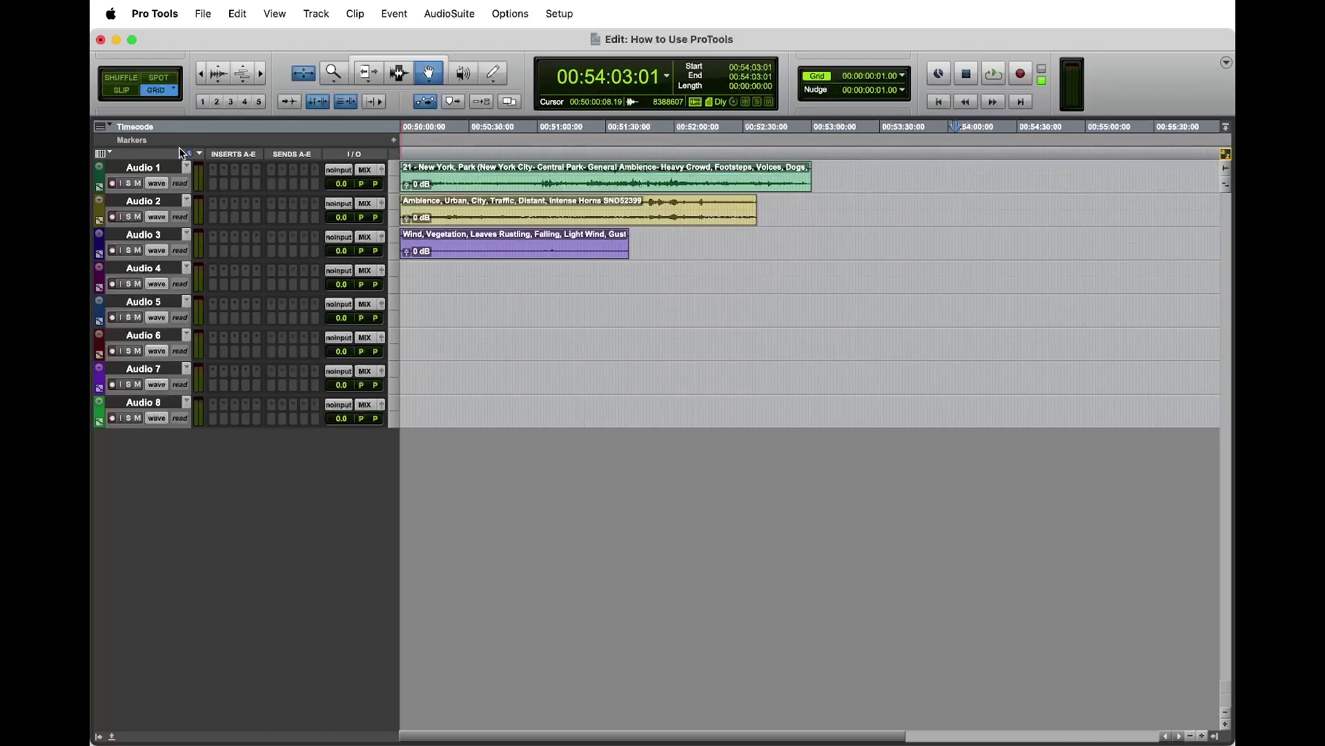
click(396, 141)
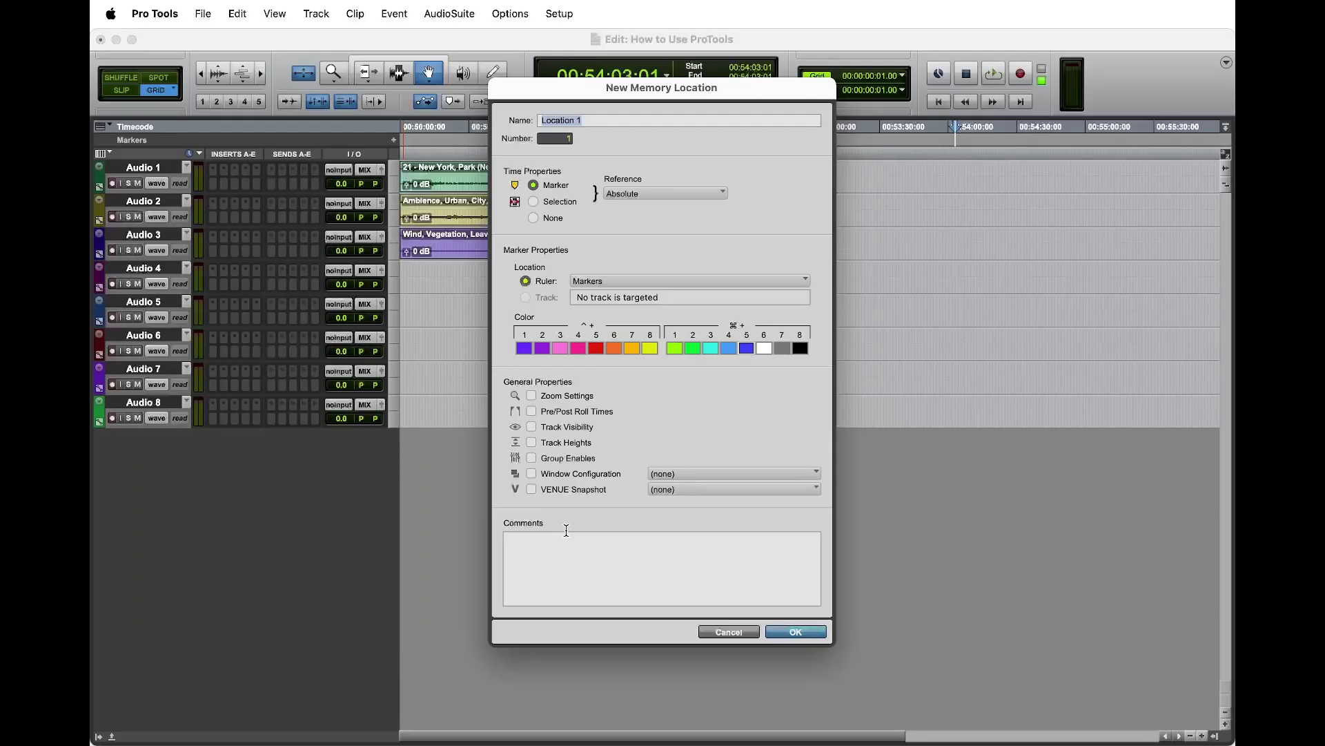
key(Return)
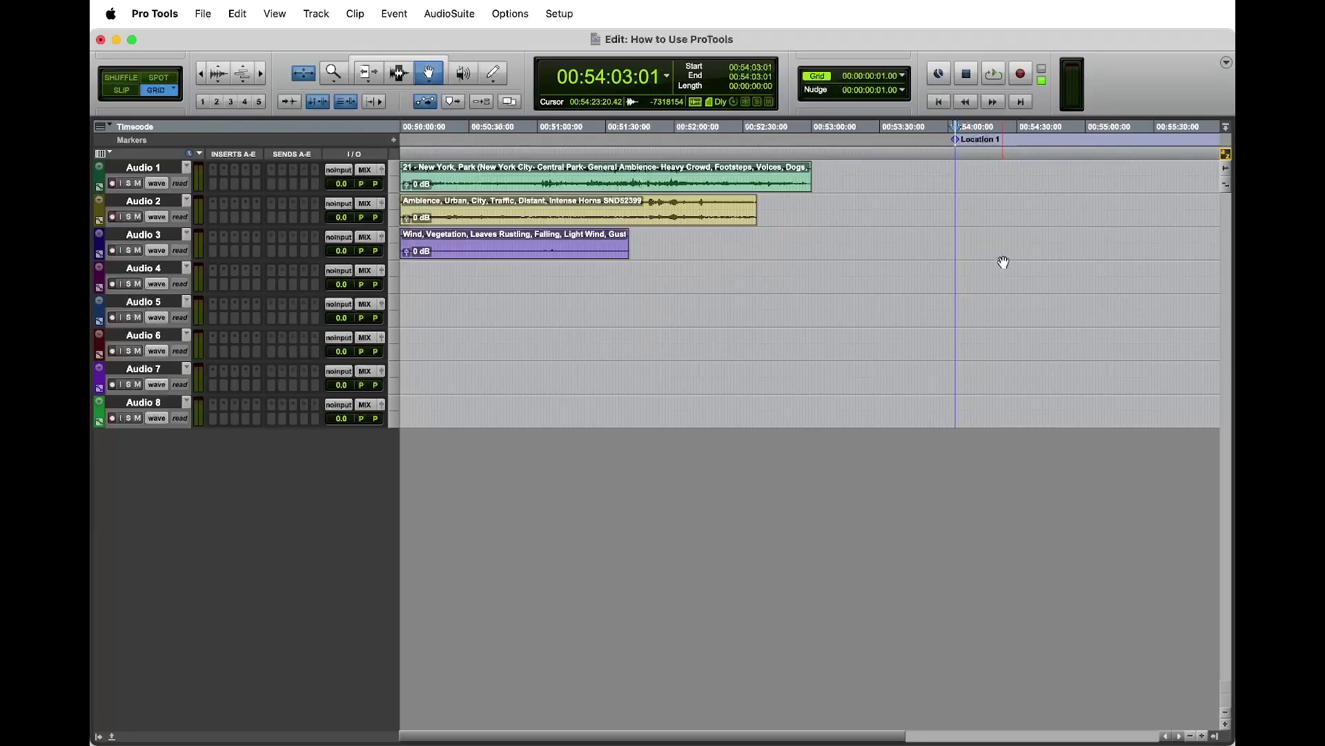
ctrl+click(467, 179)
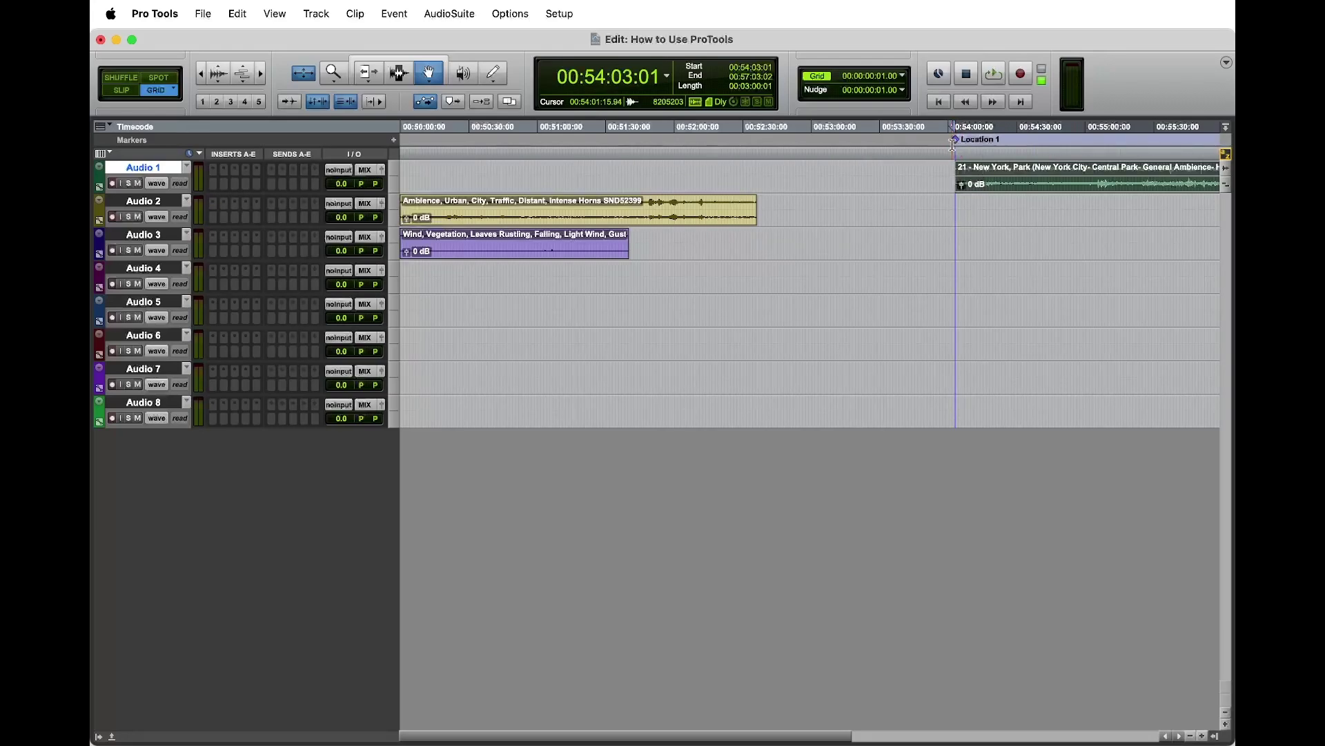
Move the marker to 00:52:48:15 and snap the start of the Audio 2 traffic clip to it.
drag(961, 147, 787, 138)
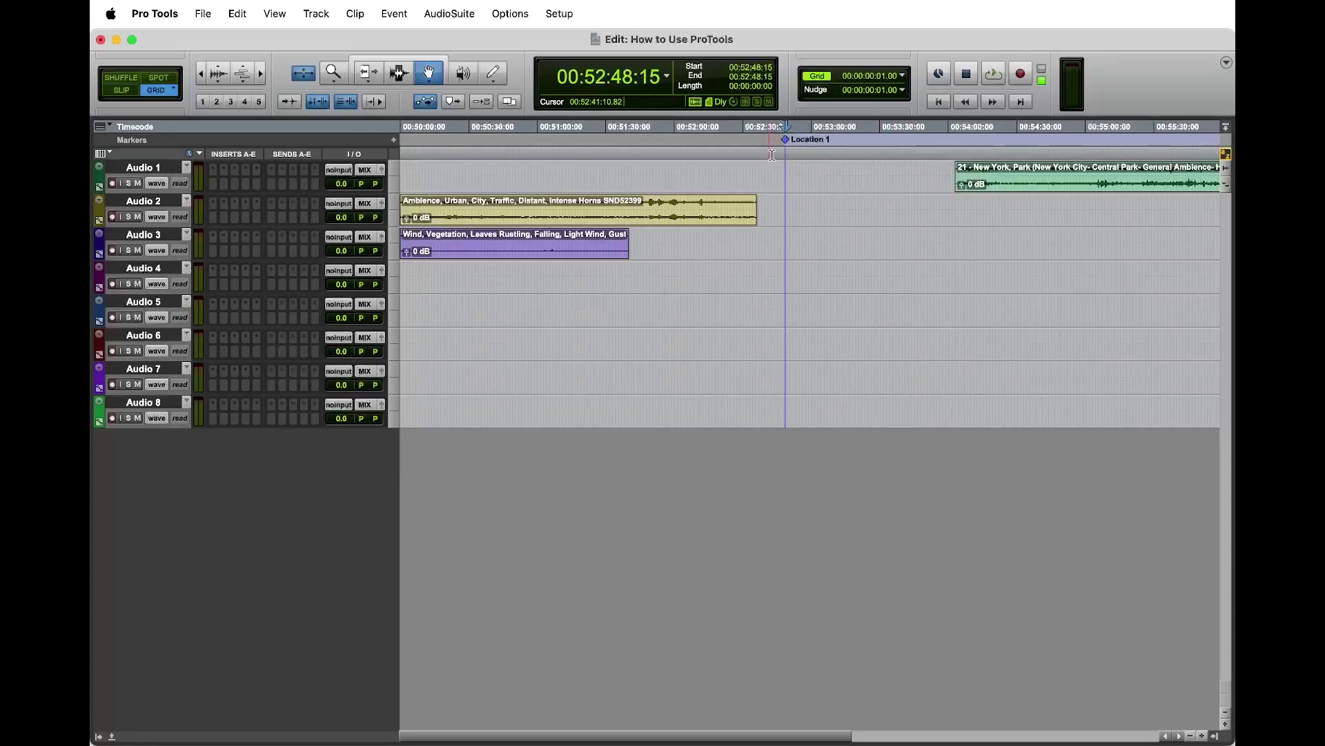
ctrl+click(491, 216)
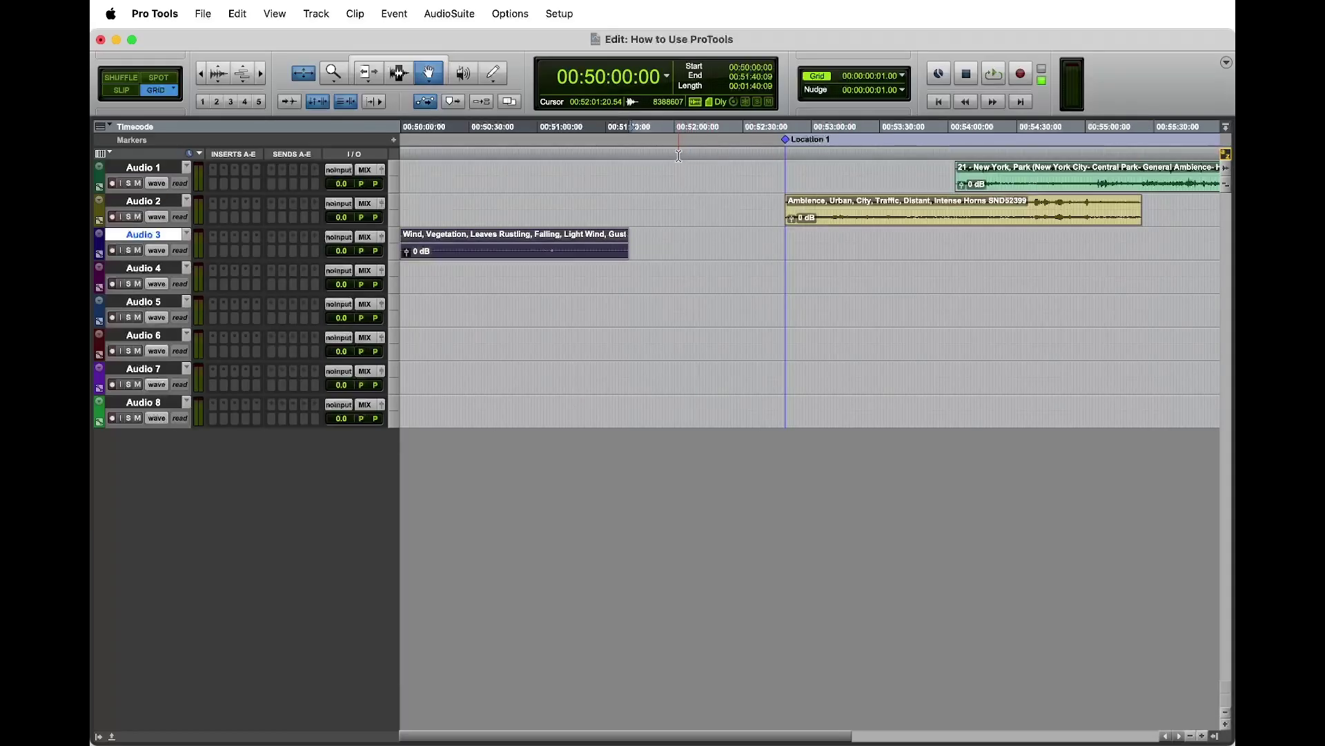
Place the edit cursor at 00:51:10:08 and snap the start of the Audio 3 wind clip to it.
click(615, 169)
drag(718, 131, 770, 145)
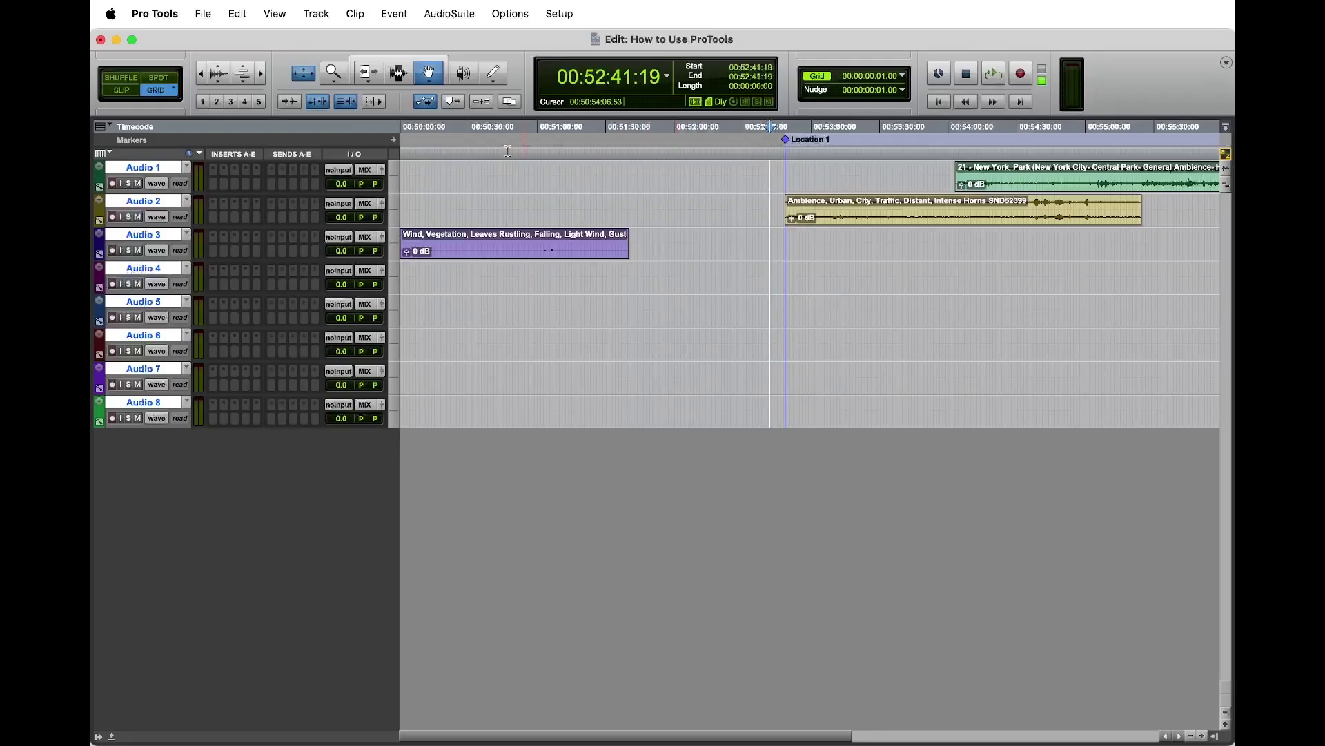
click(561, 149)
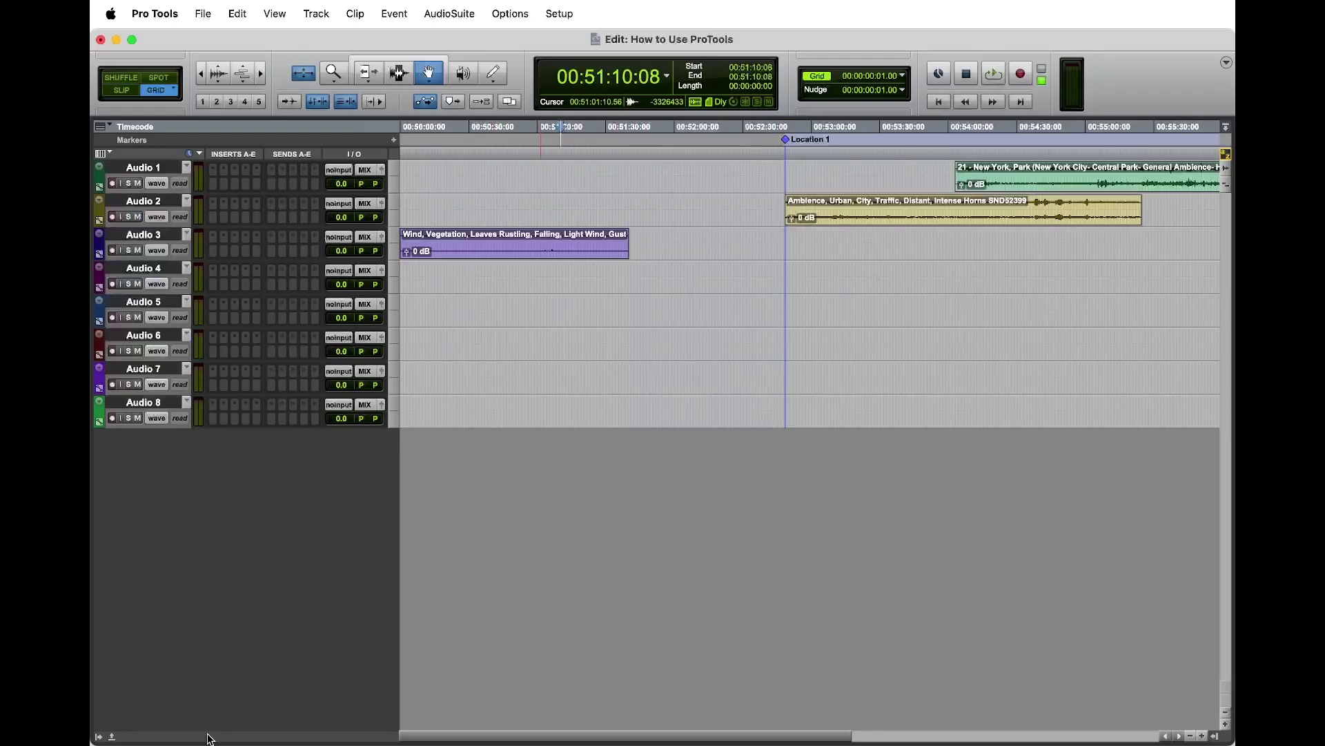
ctrl+click(508, 261)
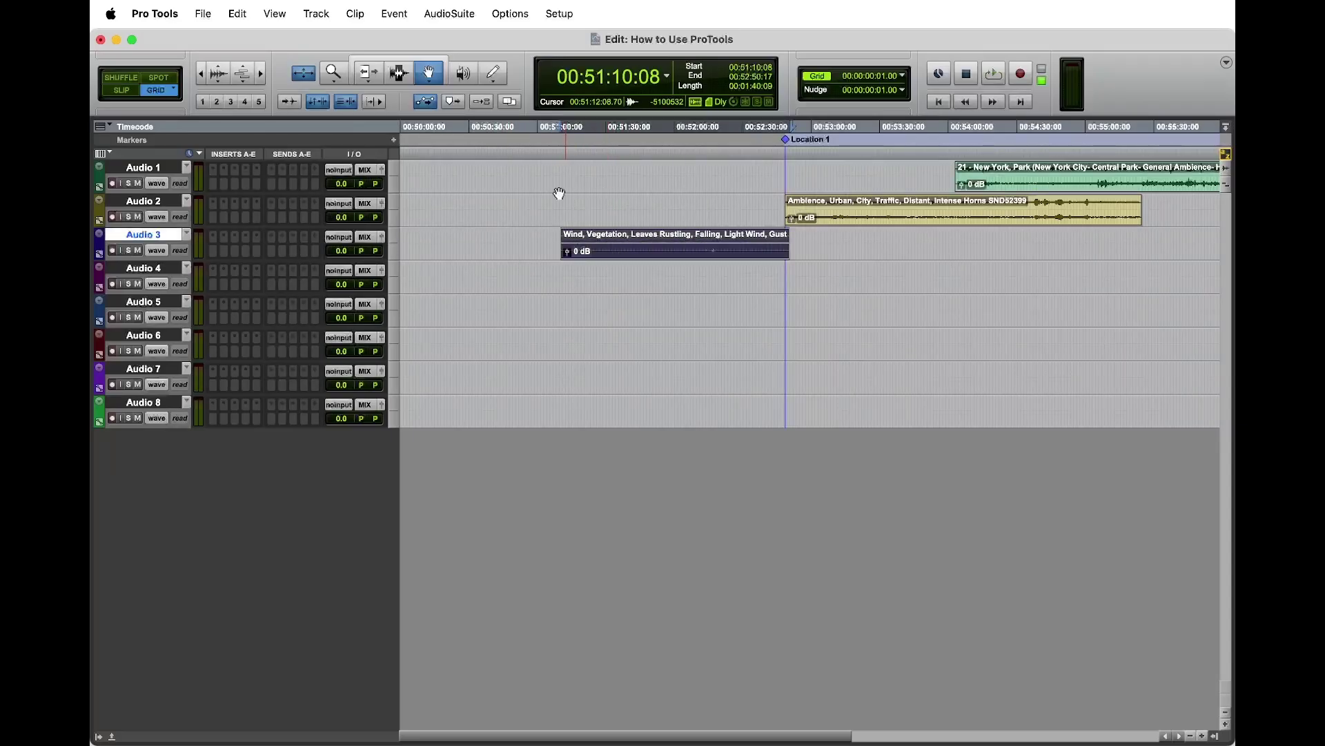